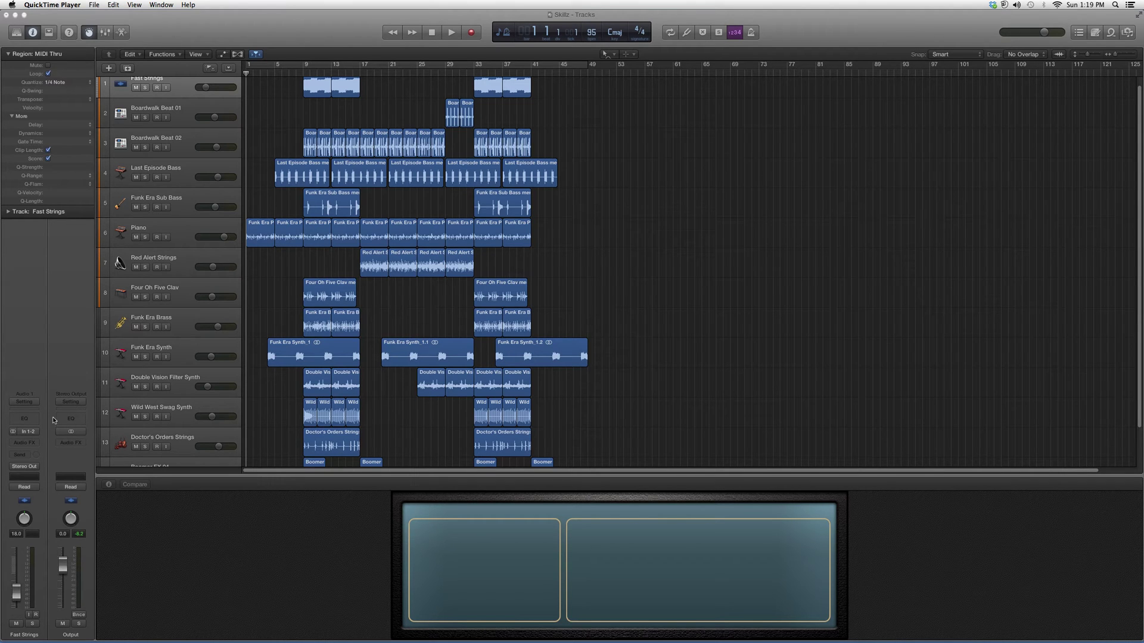
# Insert the Amps and Pedals > Pedalboard effect on Fast Strings and move its window right
pyautogui.click(33, 443)
pyautogui.moveTo(42, 456)
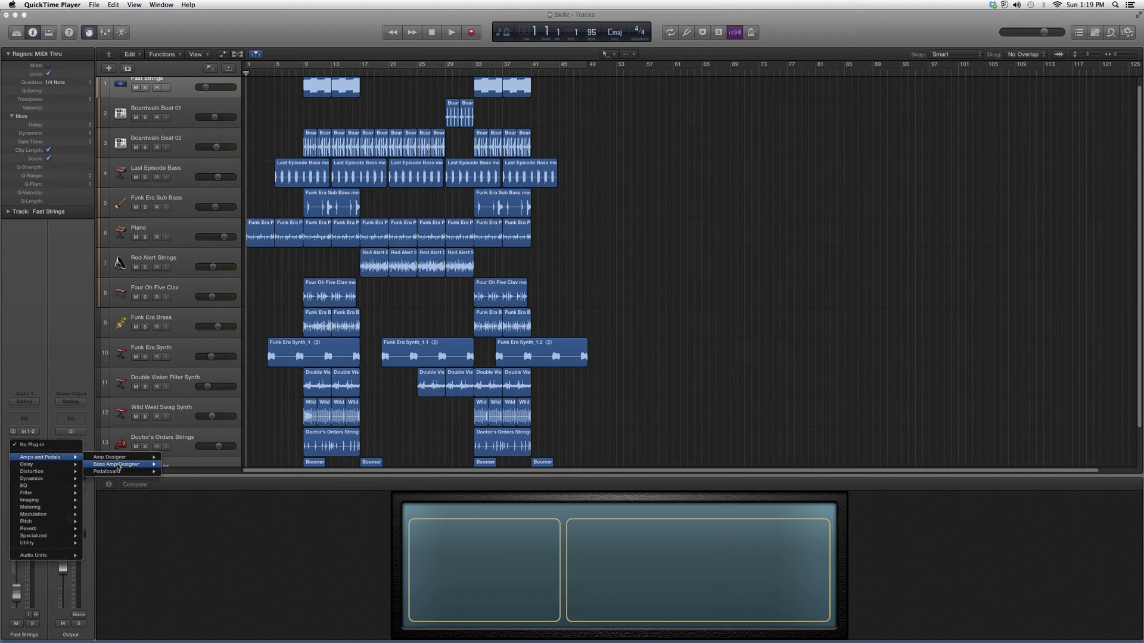
pyautogui.click(108, 471)
pyautogui.moveTo(286, 39); pyautogui.dragTo(771, 221)
pyautogui.scroll(-3, 974, 349)
pyautogui.scroll(-3, 974, 348)
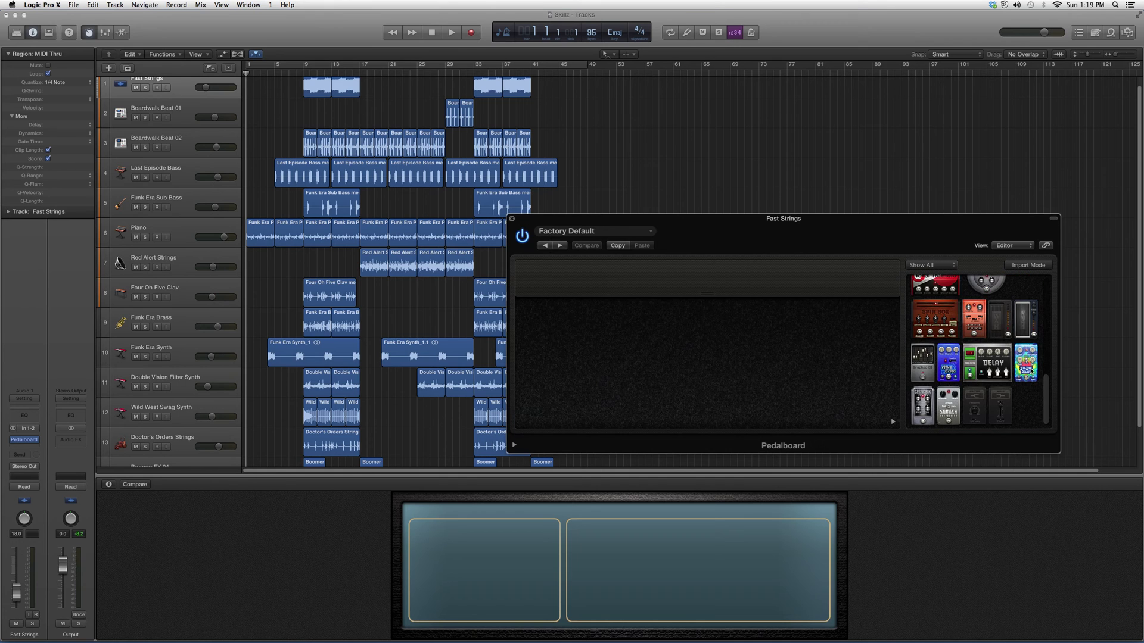
# Drag the Tie Dye Delay pedal from the browser onto the empty pedalboard
pyautogui.moveTo(1025, 363); pyautogui.dragTo(806, 362)
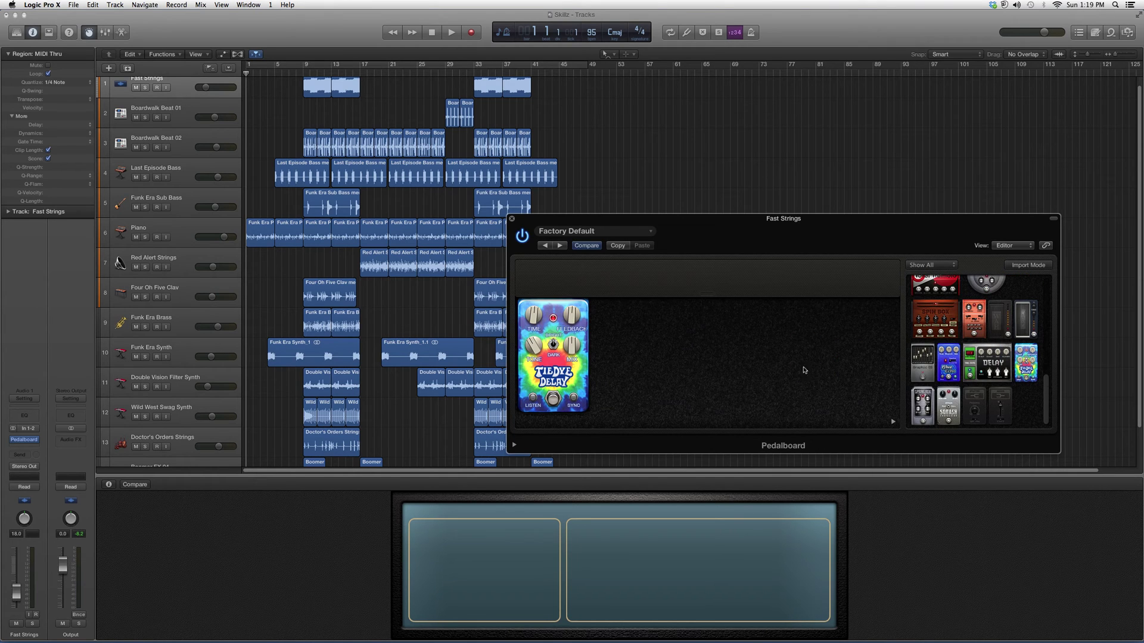